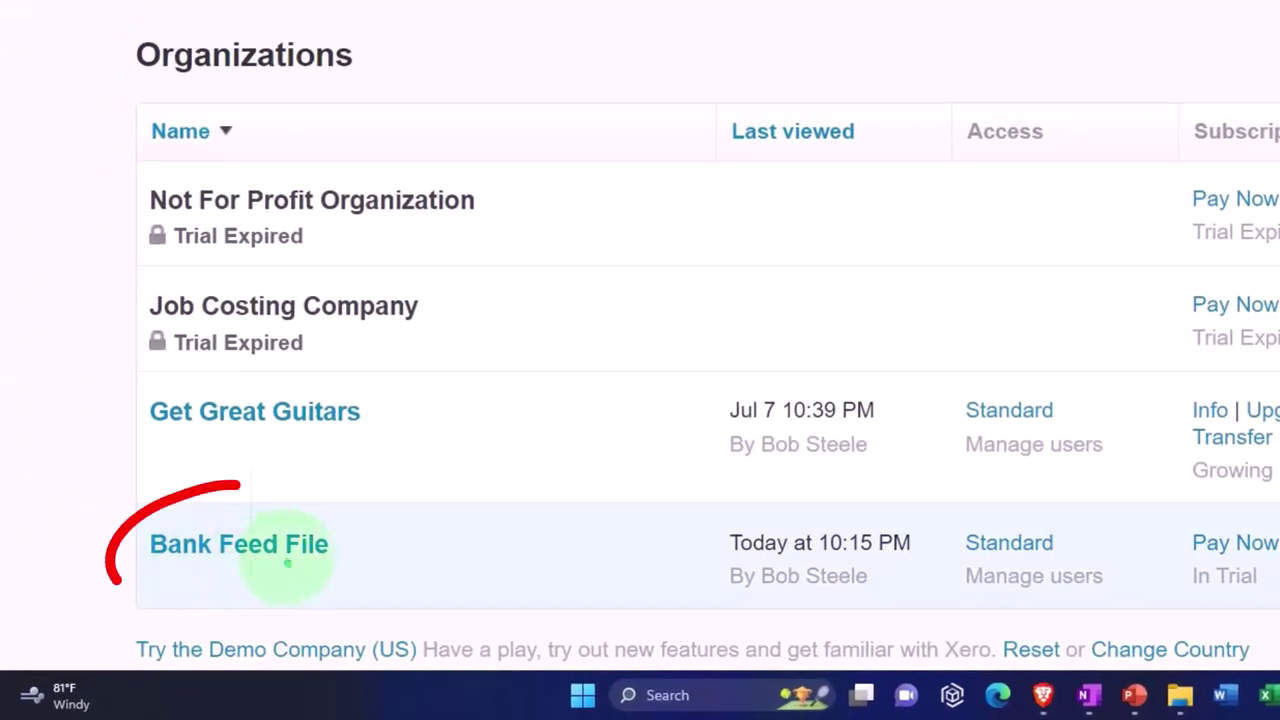
# - Open the Bank Feed File organisation and show the Accounting menu
pyautogui.click(289, 563)
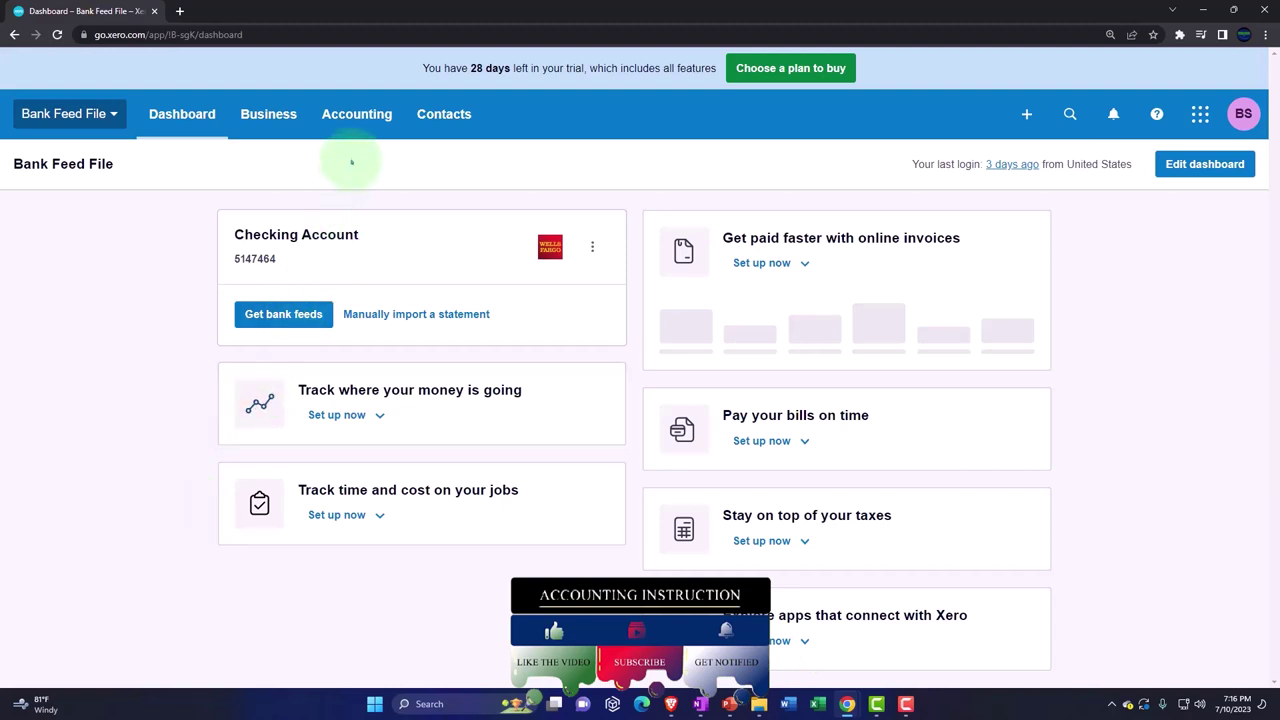
pyautogui.click(357, 116)
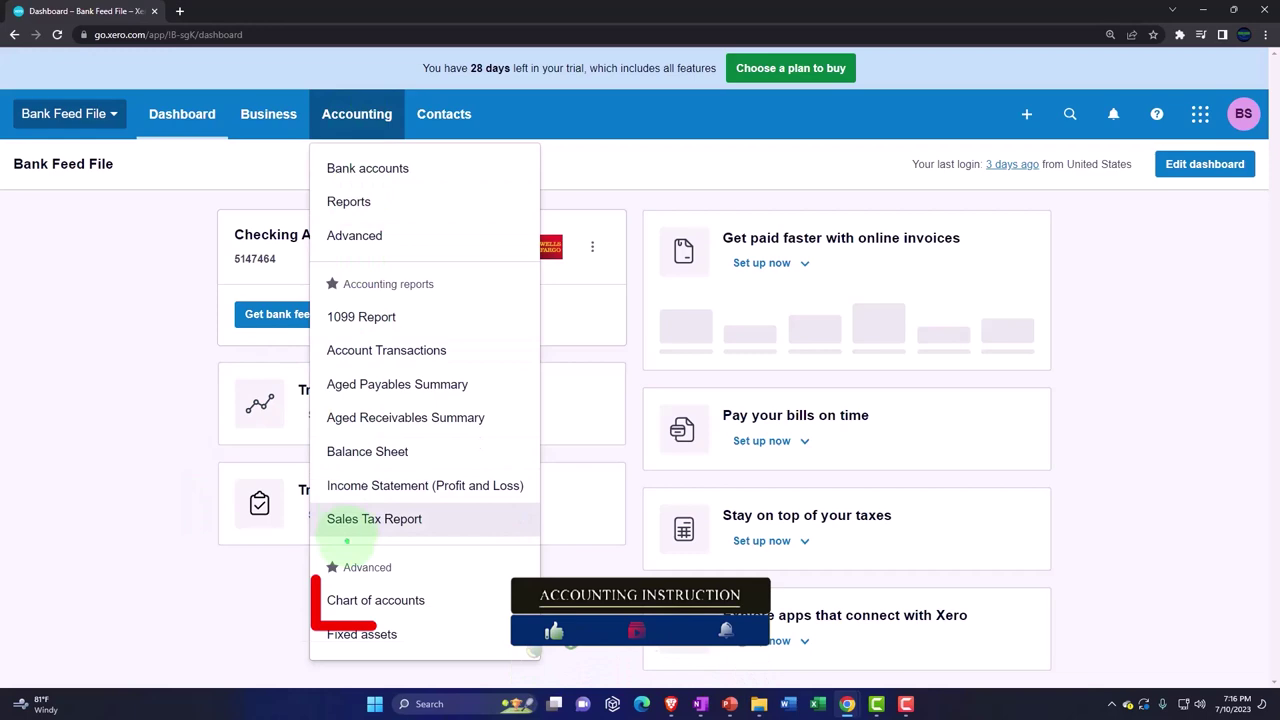
# - Open the Chart of accounts and scroll through the account list
pyautogui.click(350, 600)
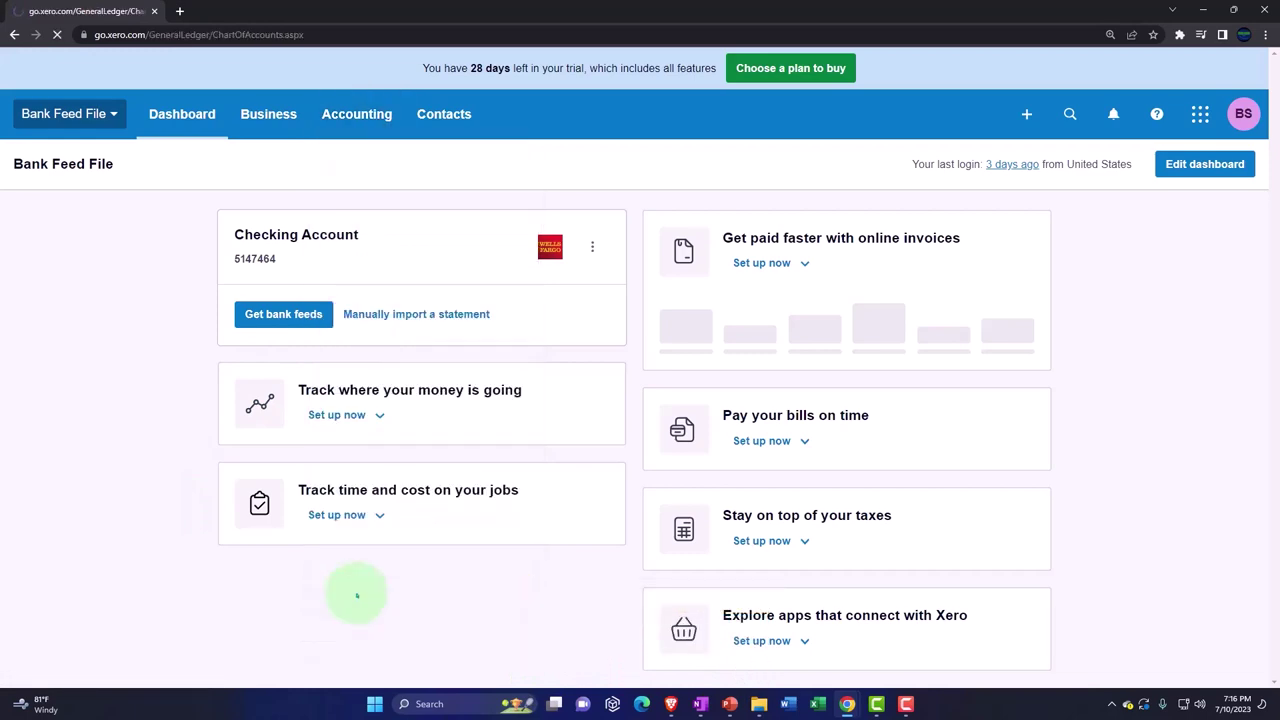
pyautogui.scroll(-1, 362, 589)
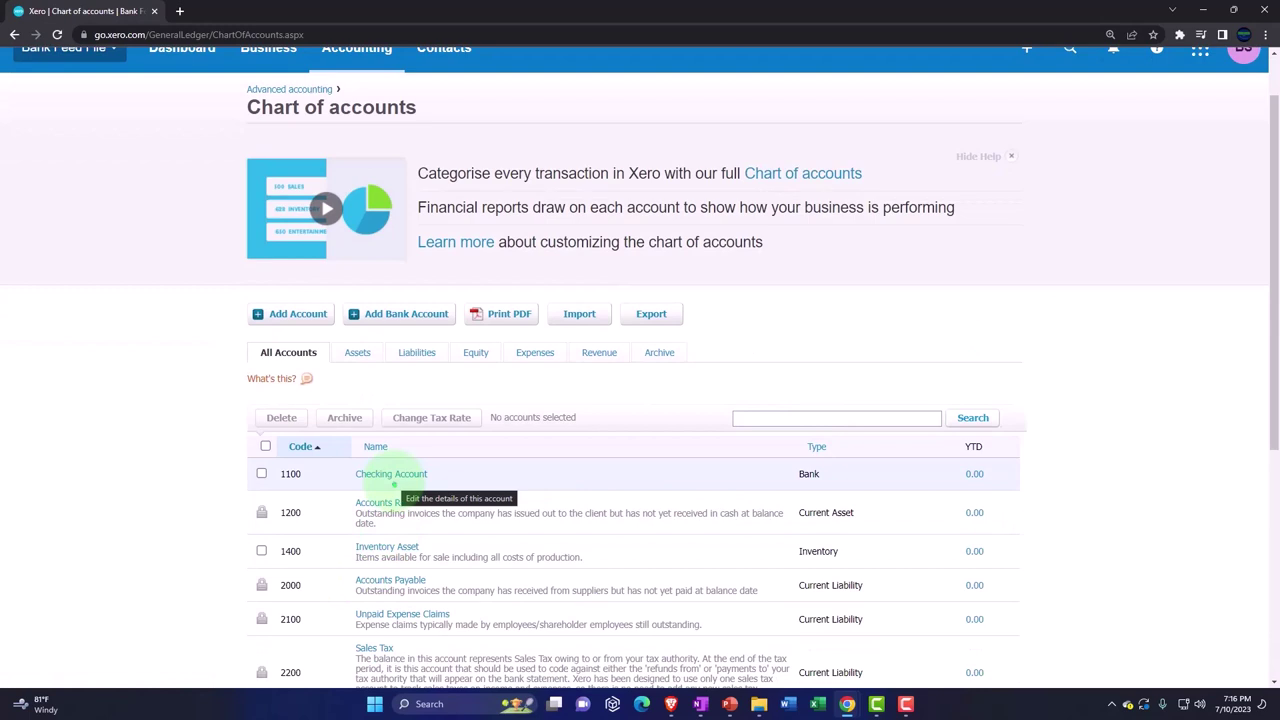
pyautogui.scroll(1, 393, 484)
# - Go to the Bank accounts page with the Checking Account, enlarged for reading
pyautogui.click(360, 116)
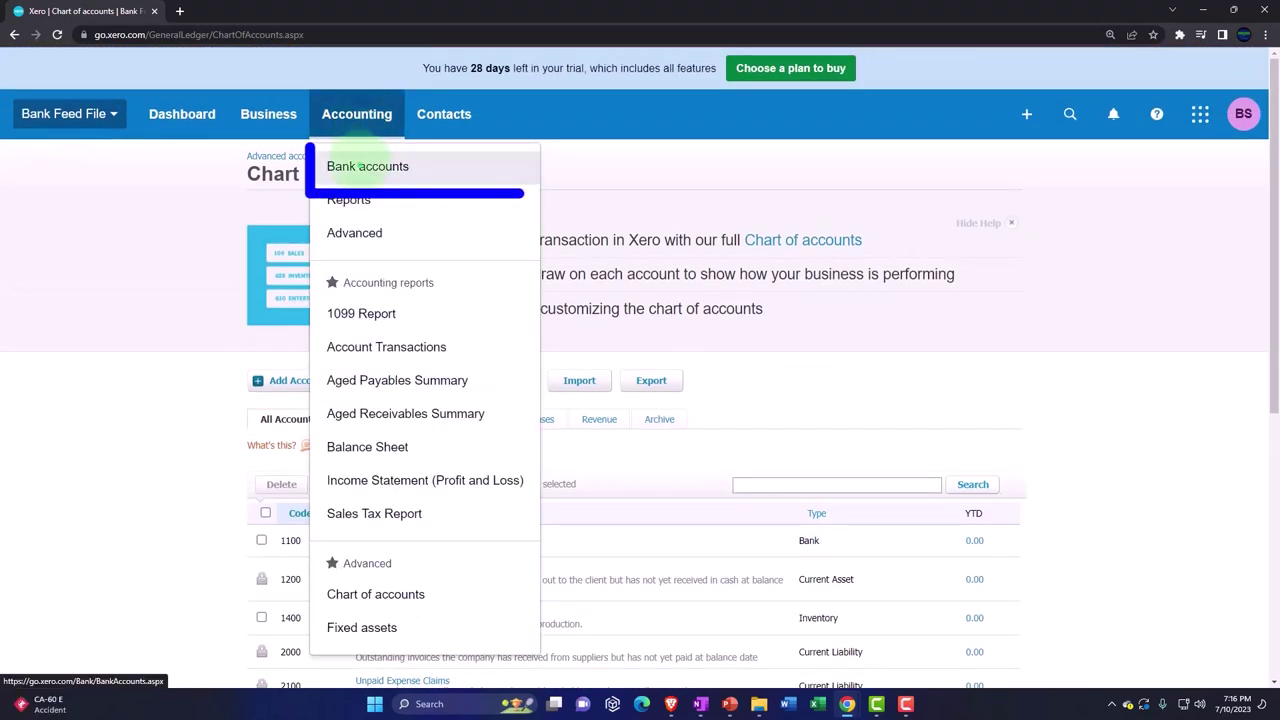
pyautogui.click(360, 166)
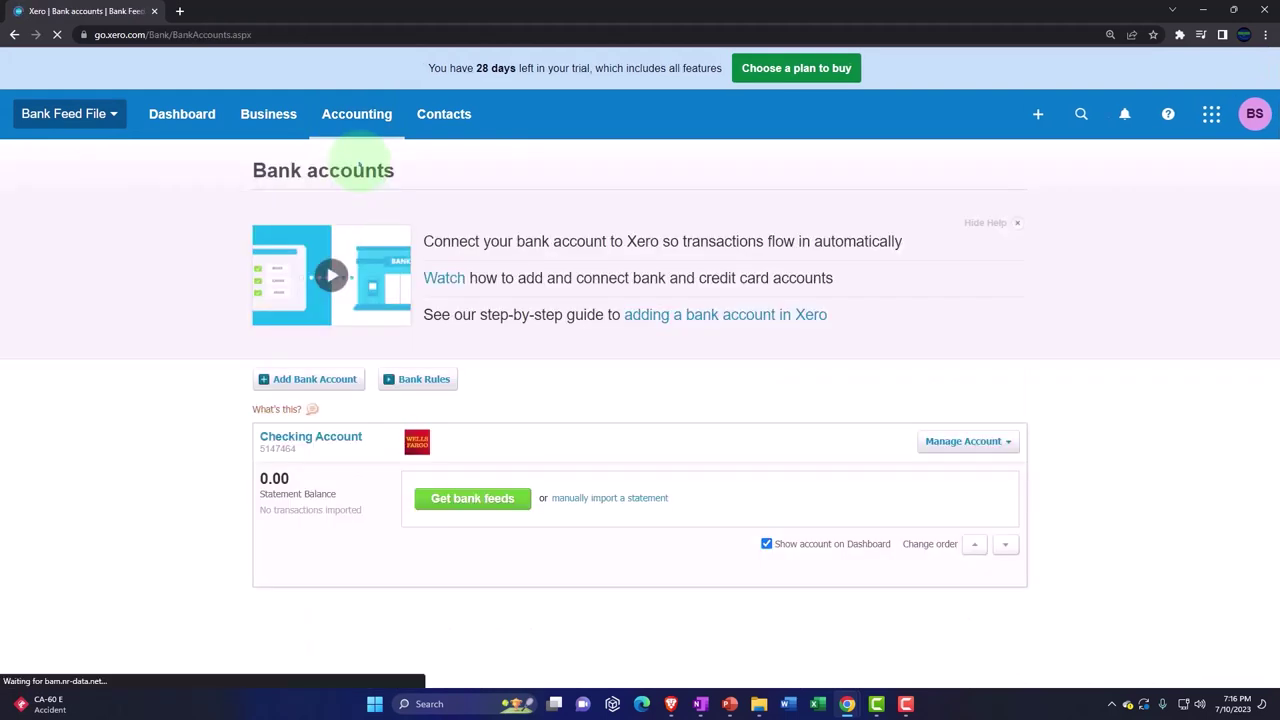
pyautogui.hotkey('ctrl', '+')
pyautogui.scroll(-2, 105, 402)
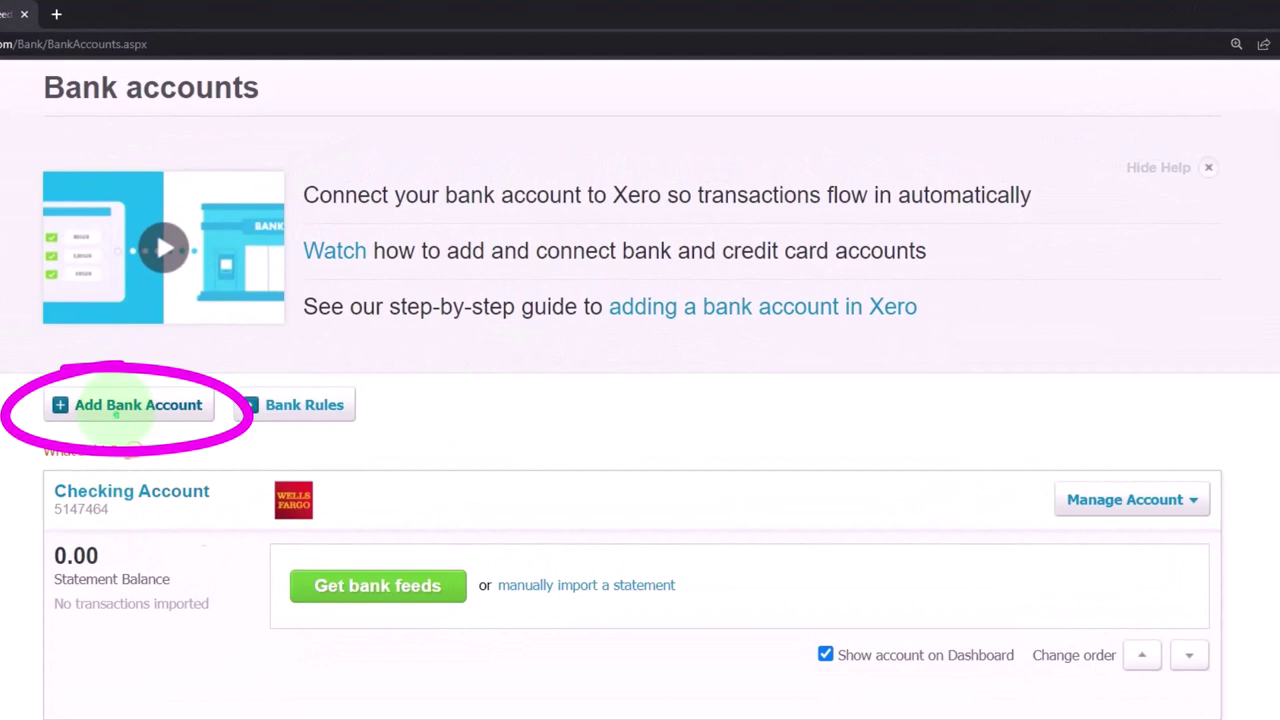
pyautogui.click(116, 414)
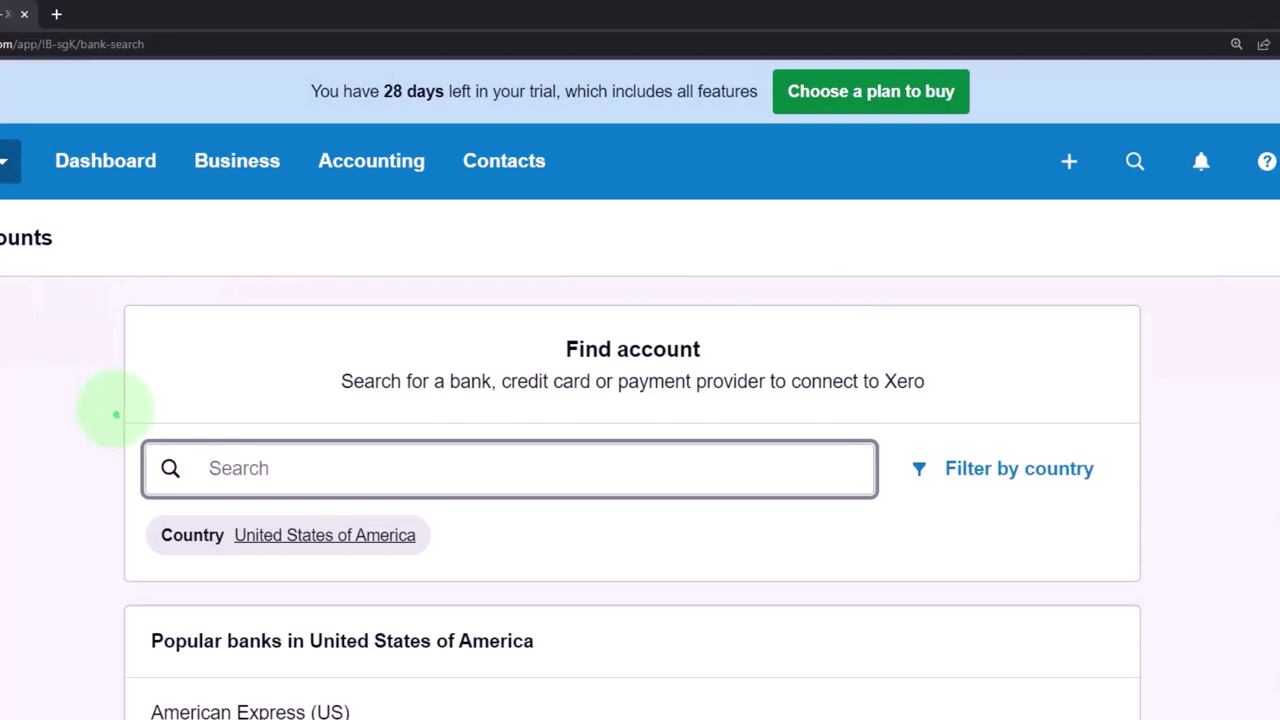
pyautogui.scroll(-1, 63, 477)
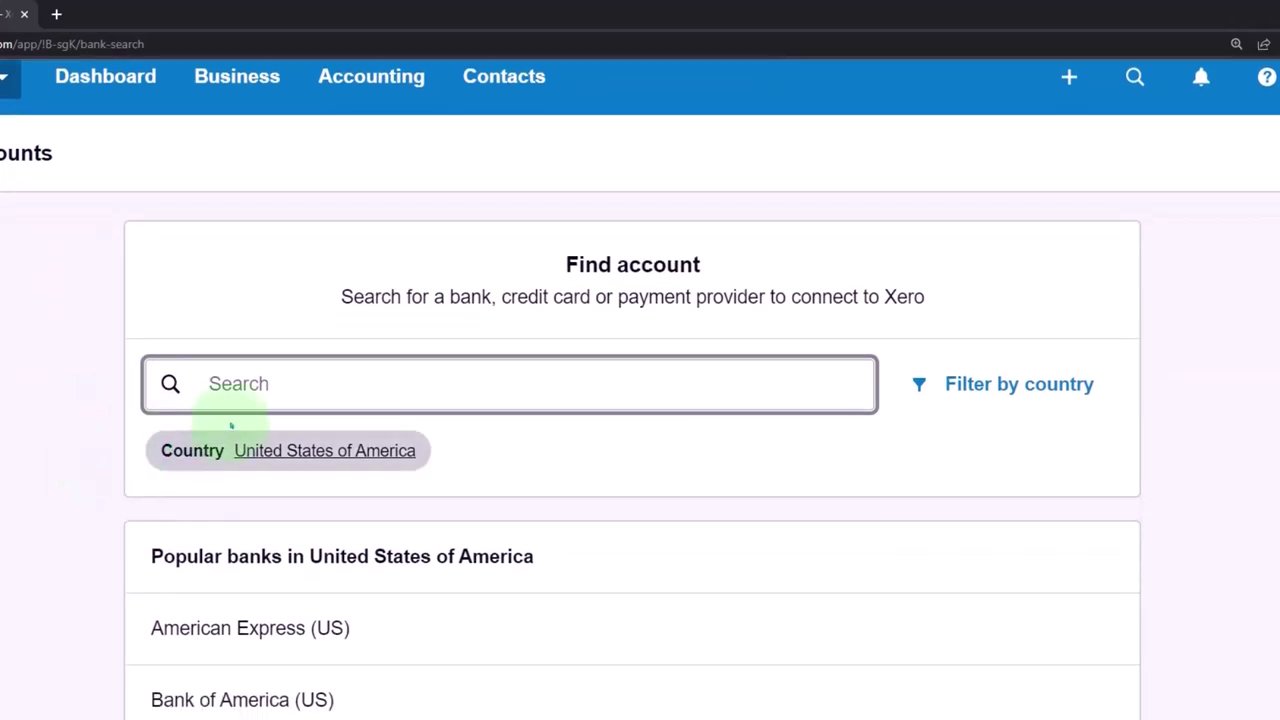
pyautogui.click(251, 401)
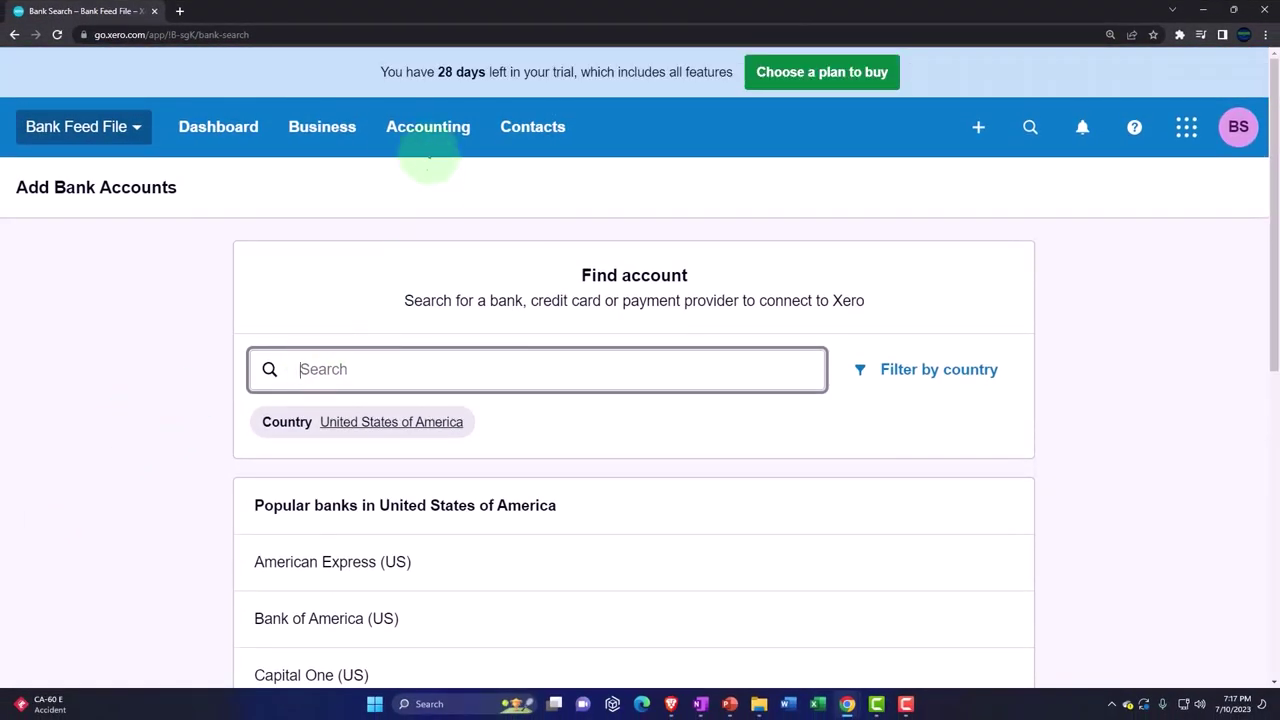
pyautogui.click(428, 150)
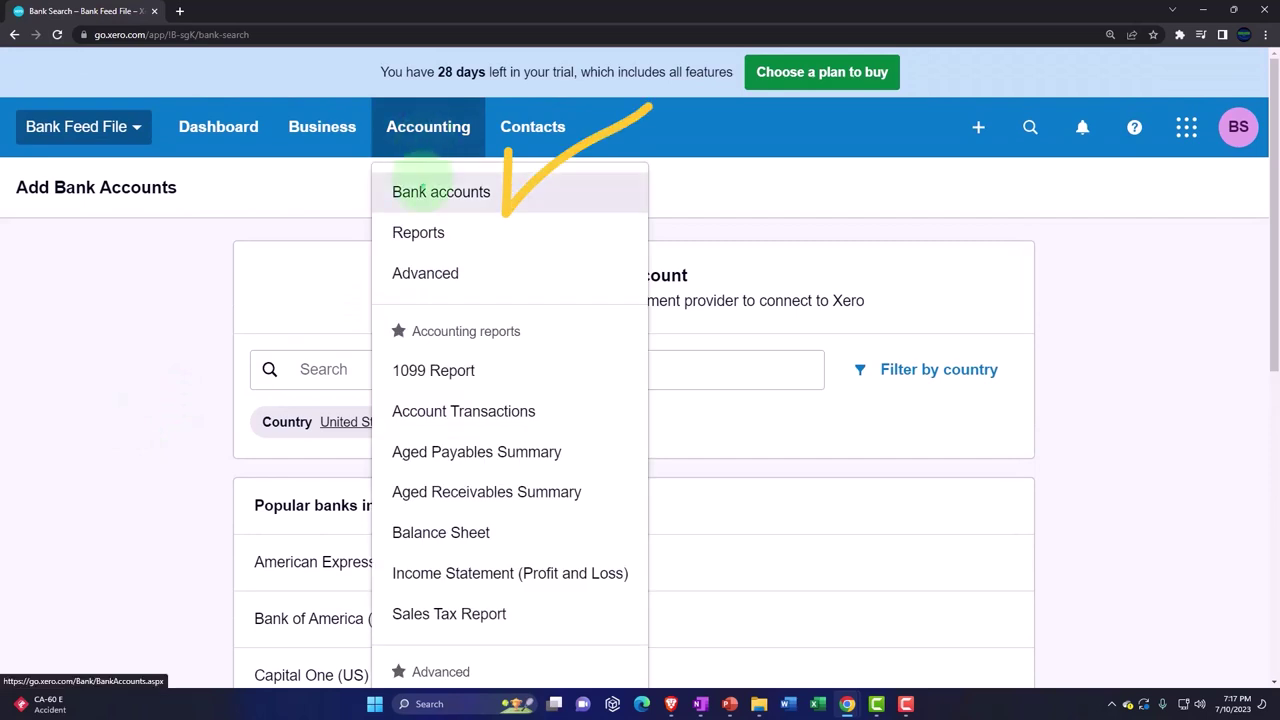
pyautogui.click(422, 188)
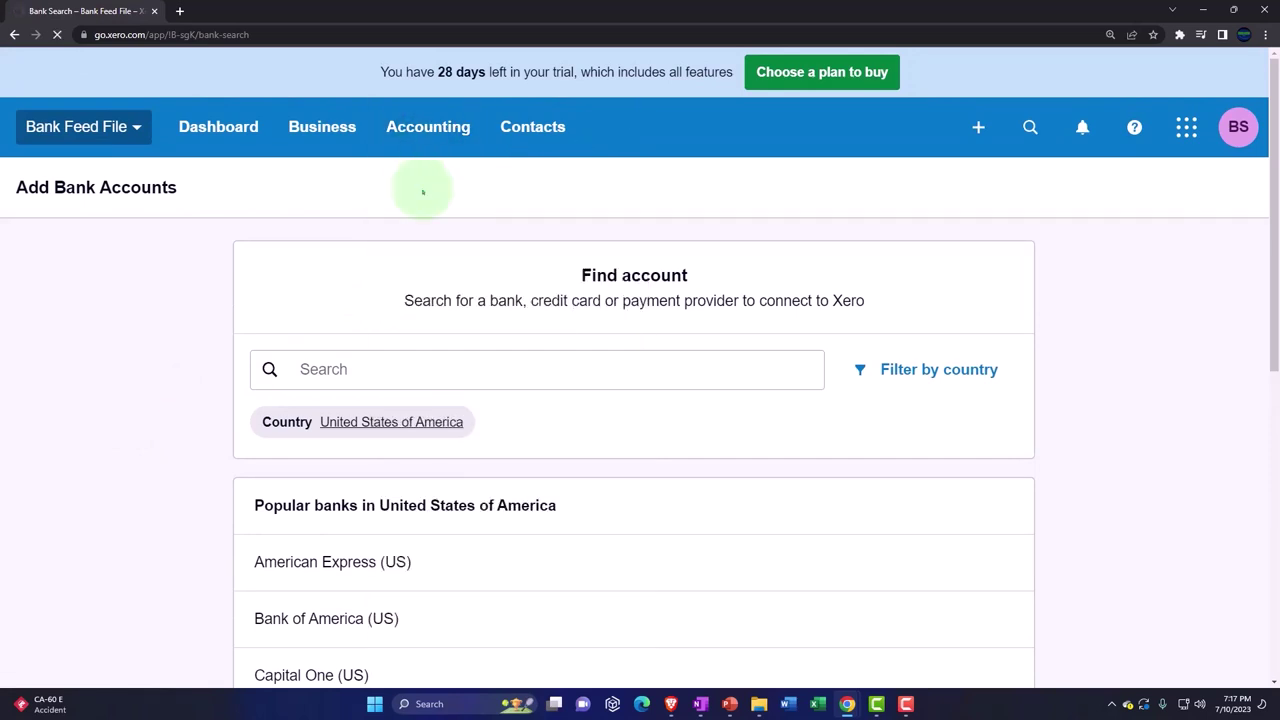
pyautogui.scroll(-2, 305, 430)
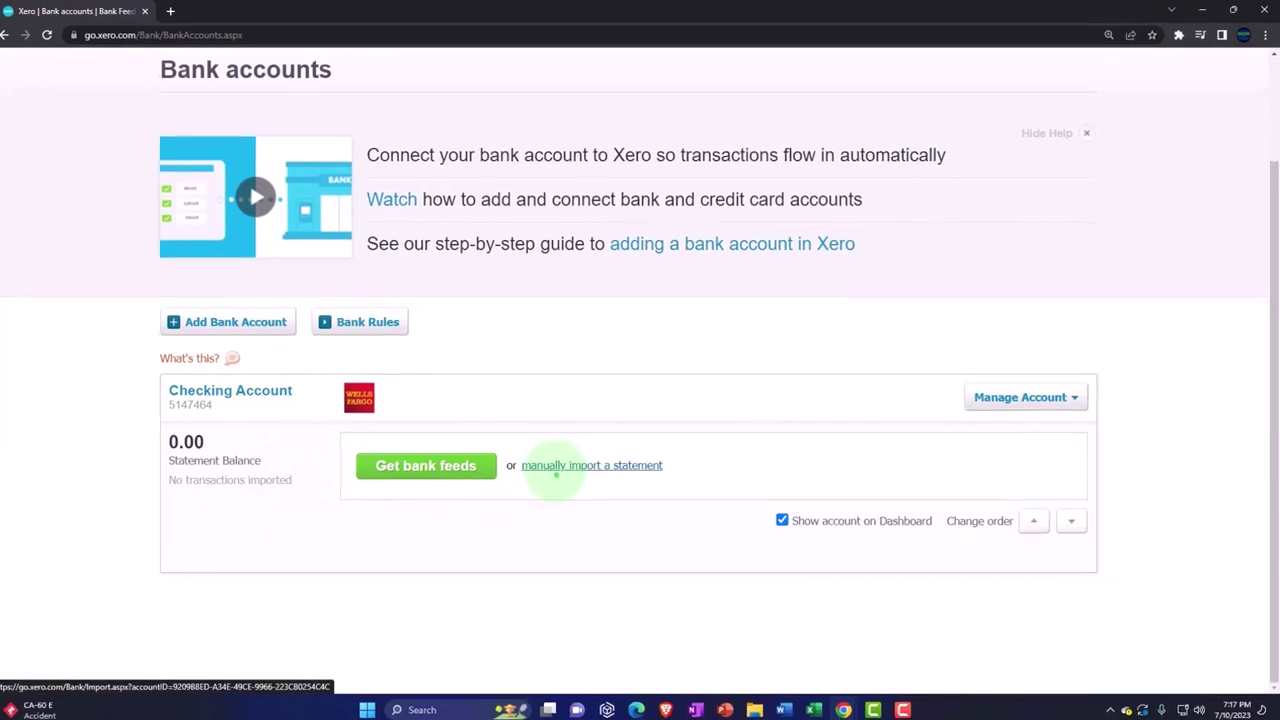
# - Choose Import a Statement from the Checking Account's Manage Account options
pyautogui.click(1018, 397)
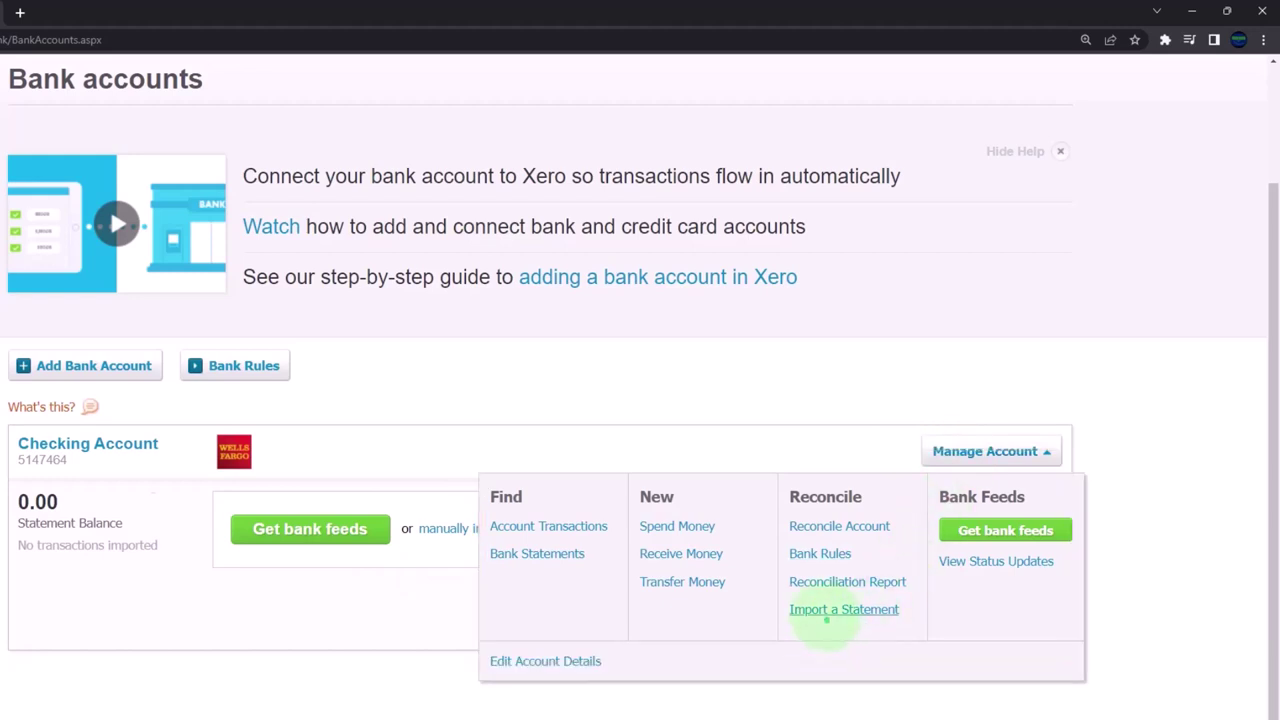
pyautogui.click(826, 612)
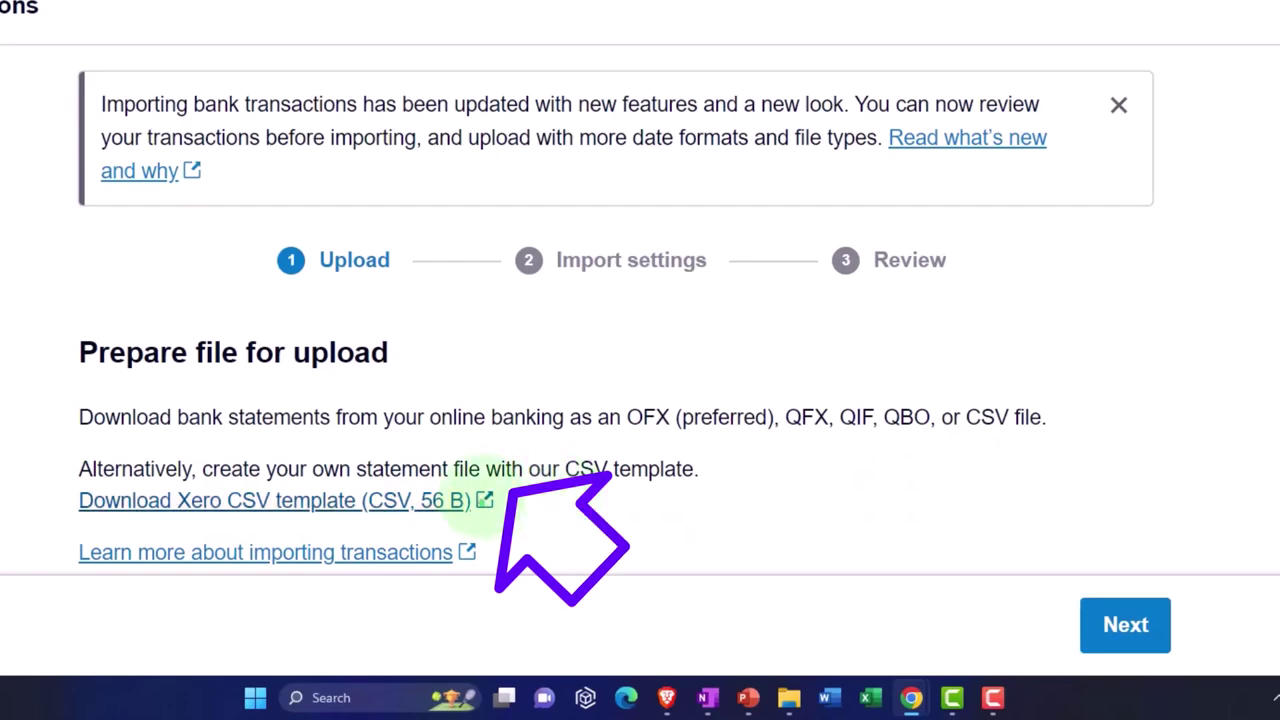
# - Download the Xero CSV template and open it in Excel to view its column headings
pyautogui.click(420, 500)
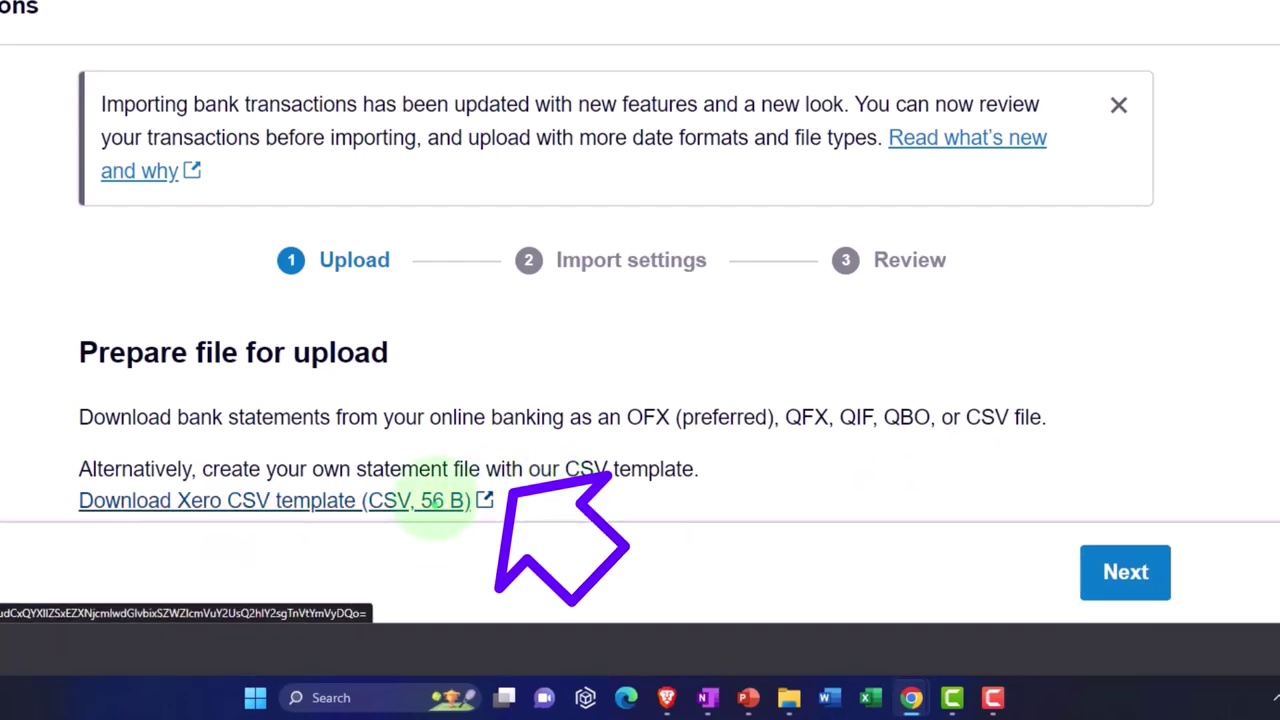
pyautogui.click(5, 652)
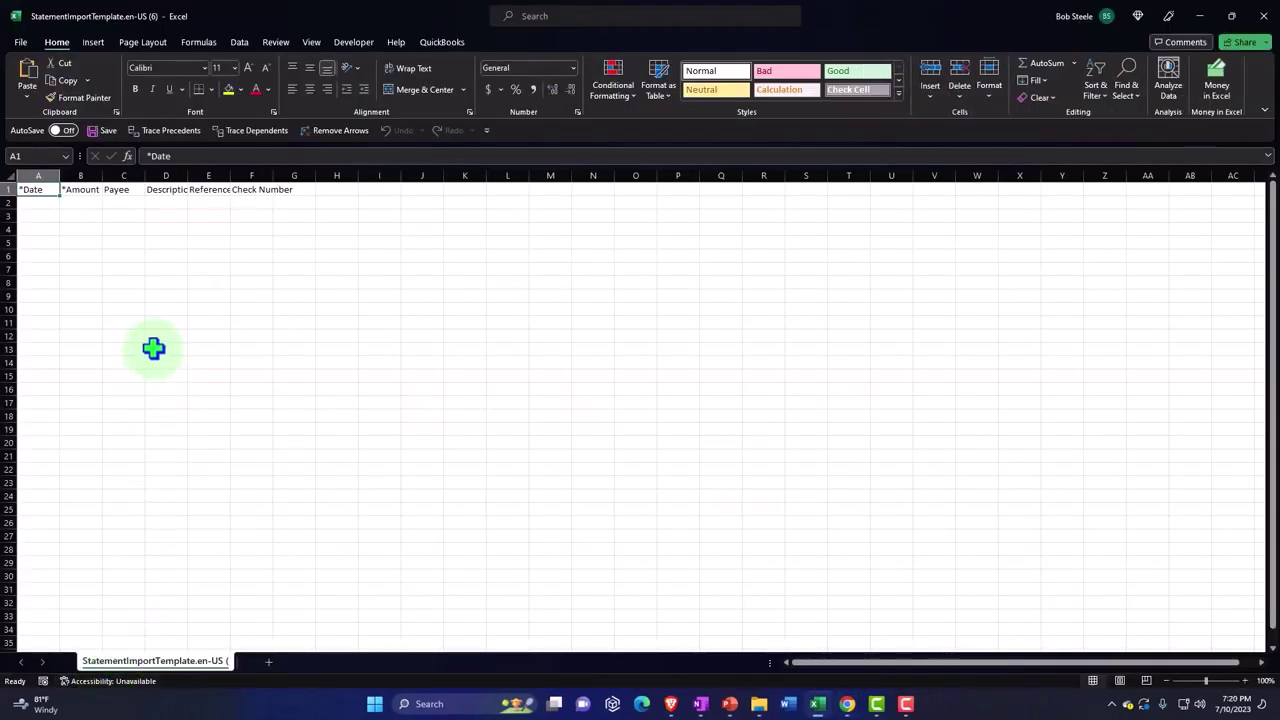
pyautogui.click(153, 348)
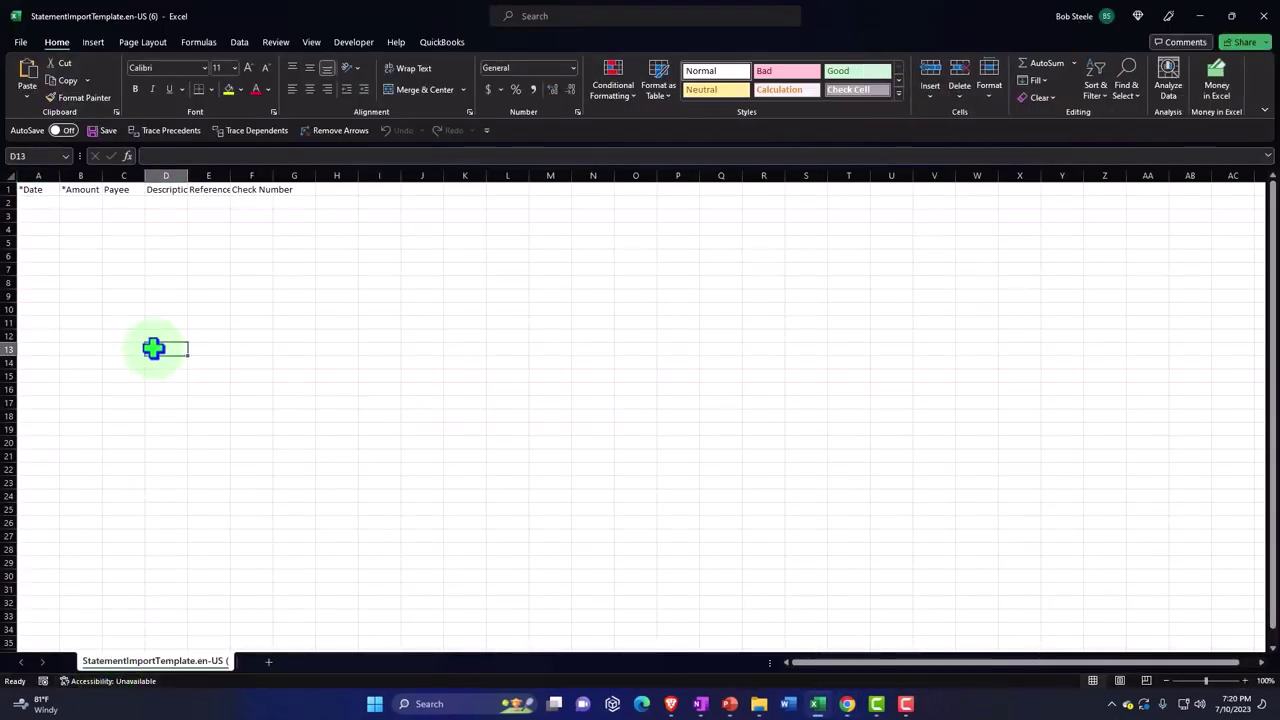
pyautogui.scroll(2, 153, 348)
pyautogui.scroll(4, 153, 348)
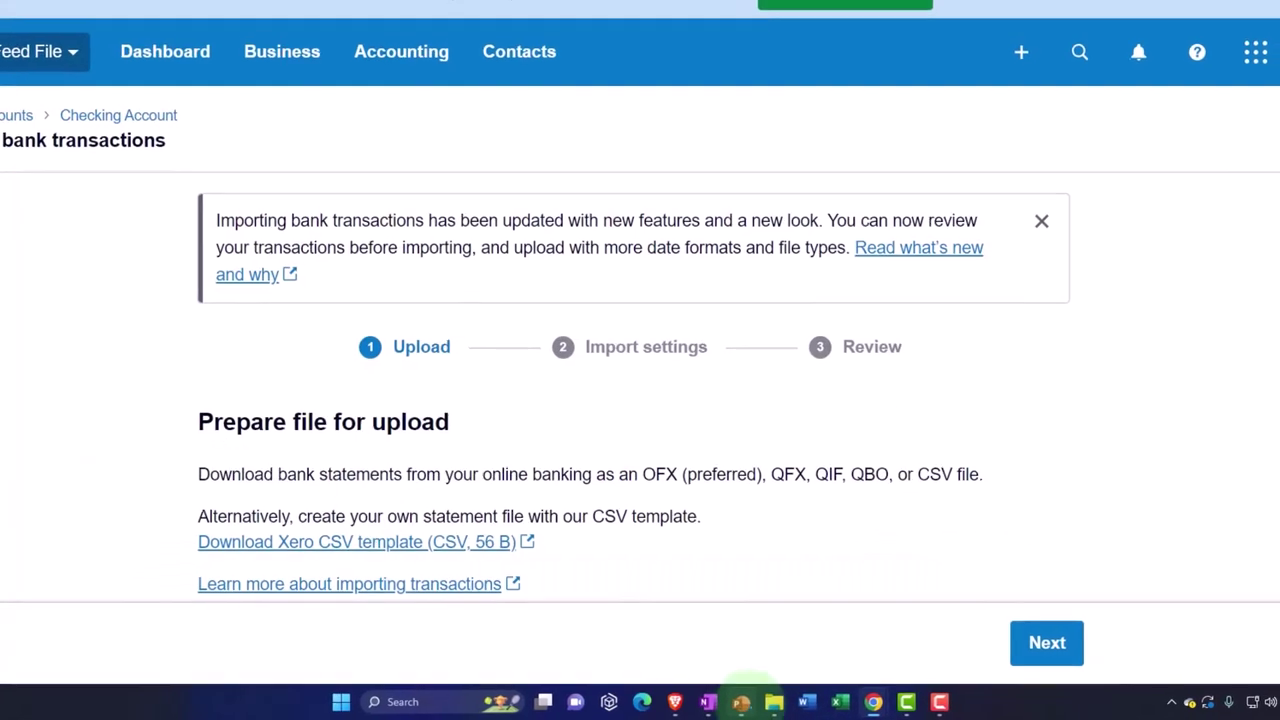
# - Start the PowerPoint slide show in full-screen view and advance to the Wells Fargo slide
pyautogui.click(741, 702)
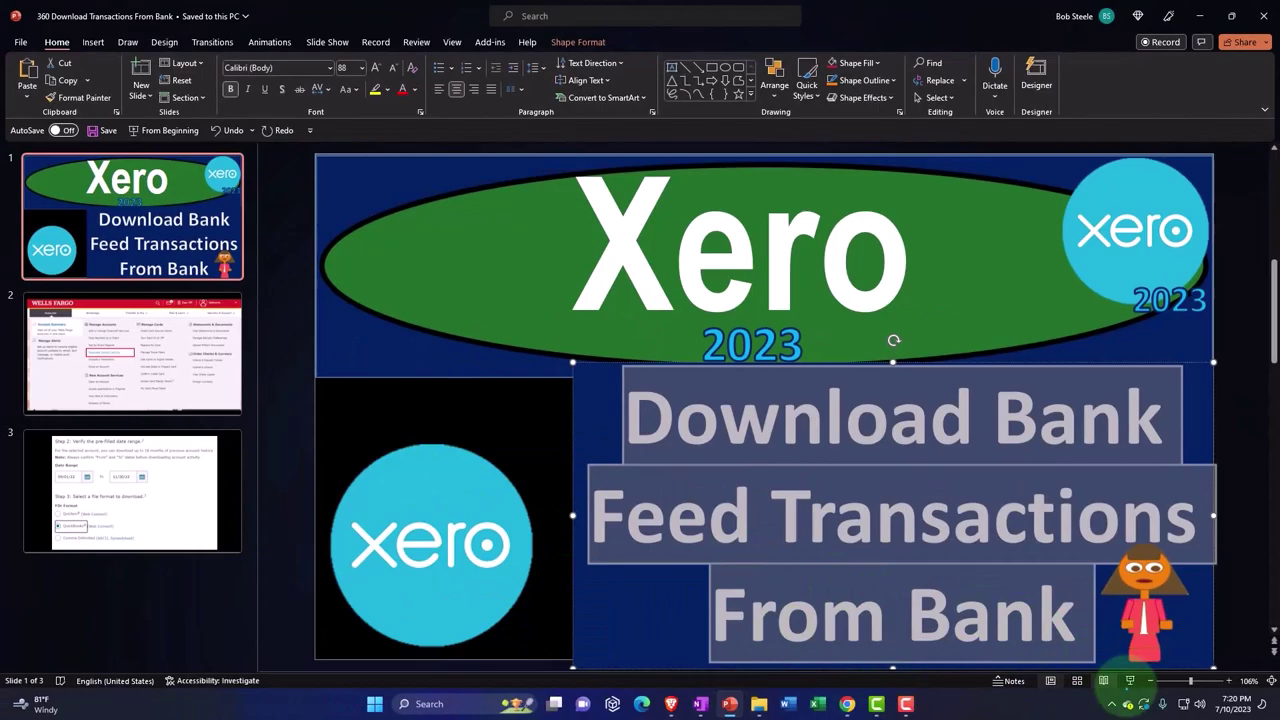
pyautogui.click(1129, 681)
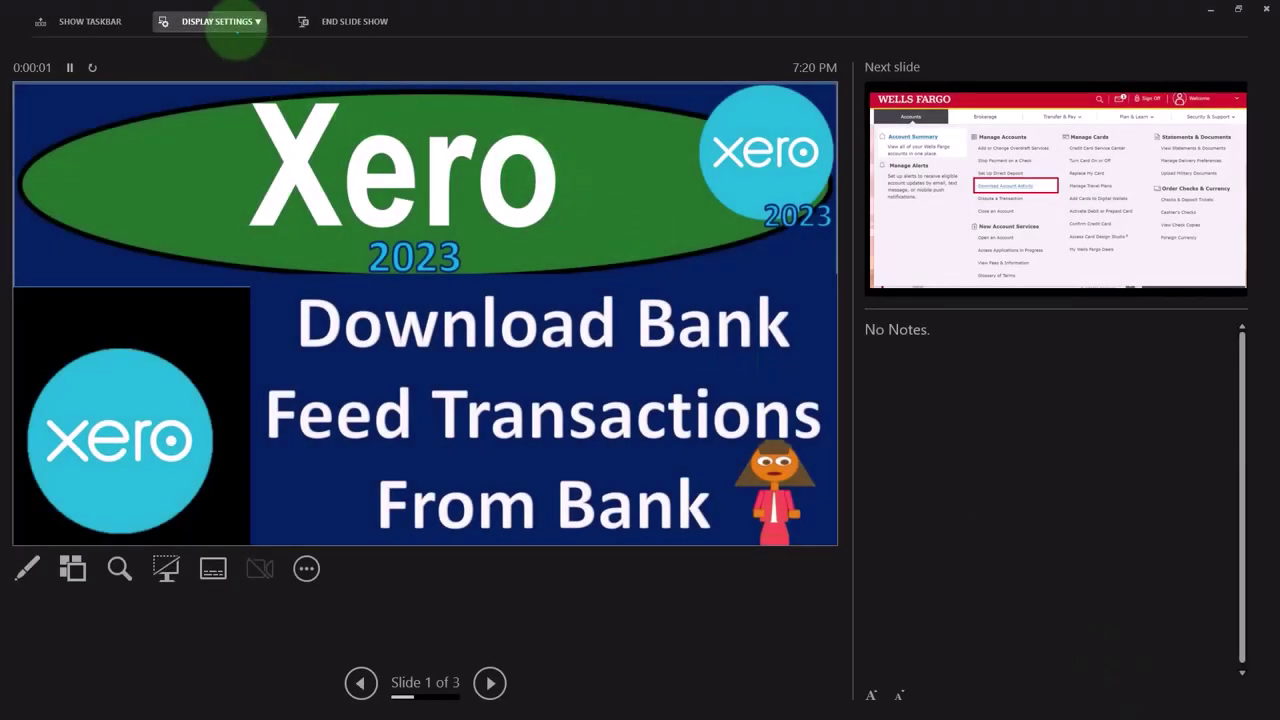
pyautogui.click(237, 21)
pyautogui.click(243, 49)
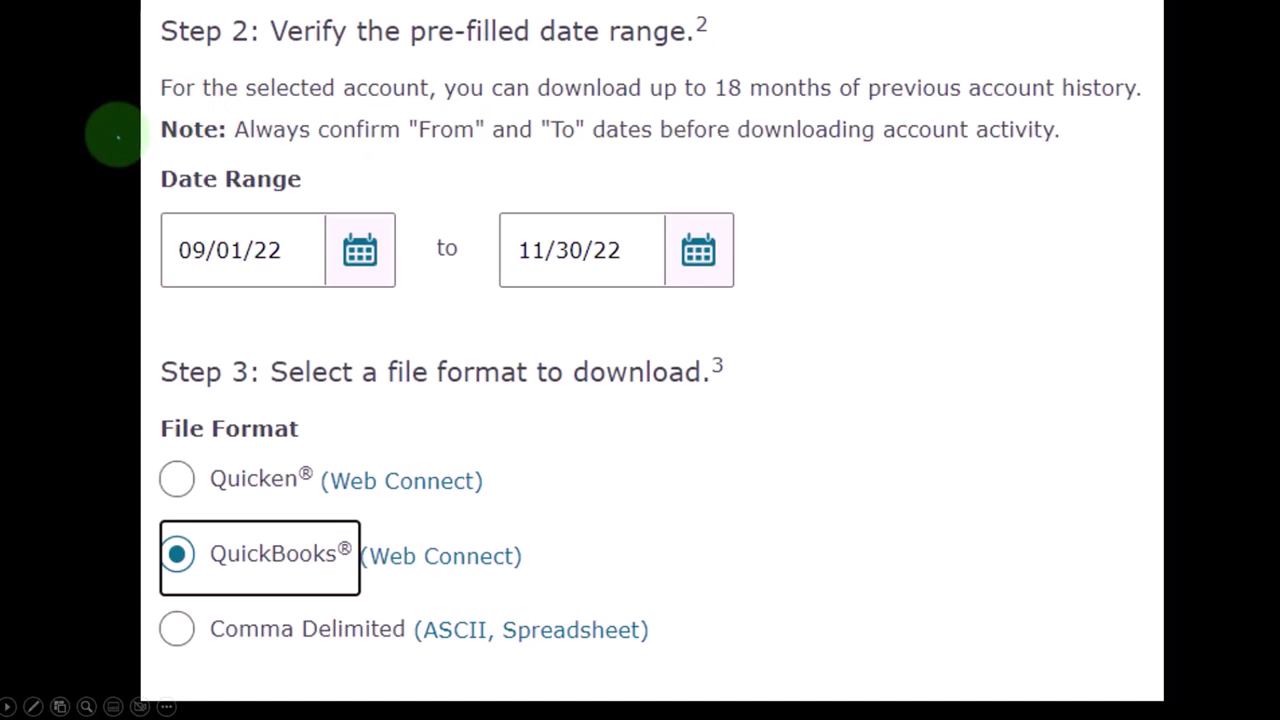
# - Reveal the green Date Range highlight and choose green ink for the annotation pen
pyautogui.click(60, 200)
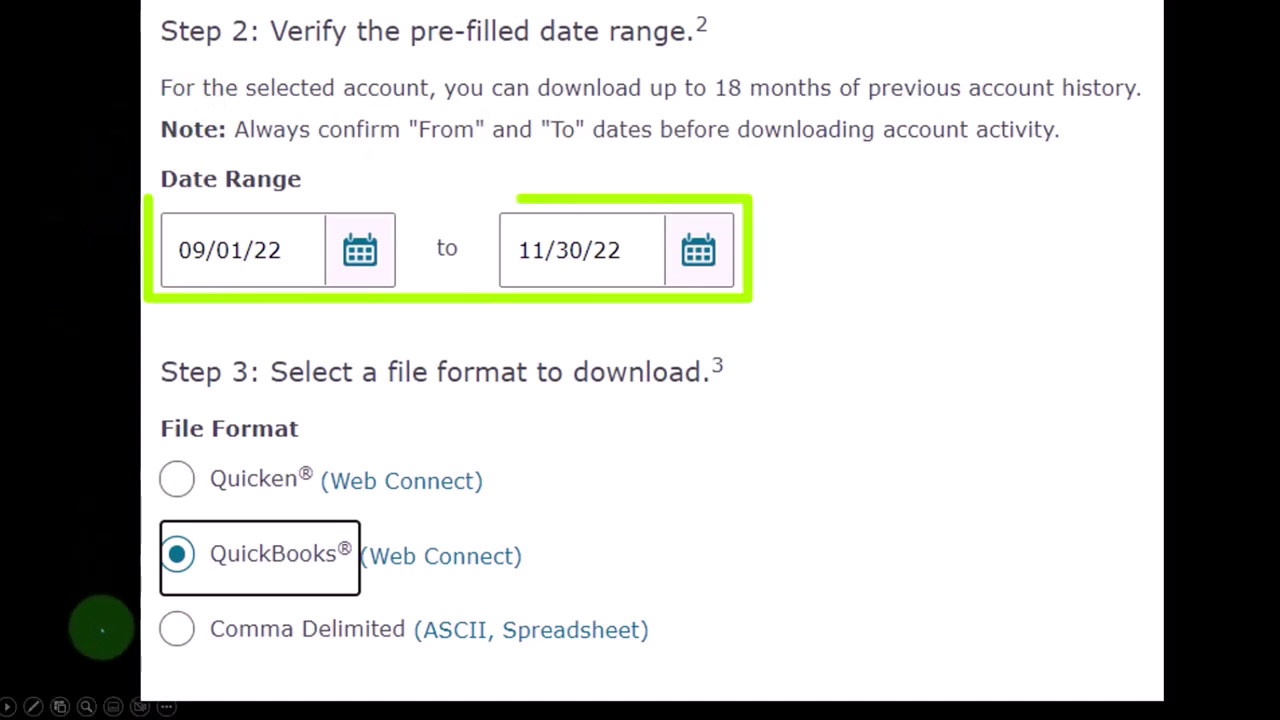
pyautogui.click(33, 706)
pyautogui.click(57, 668)
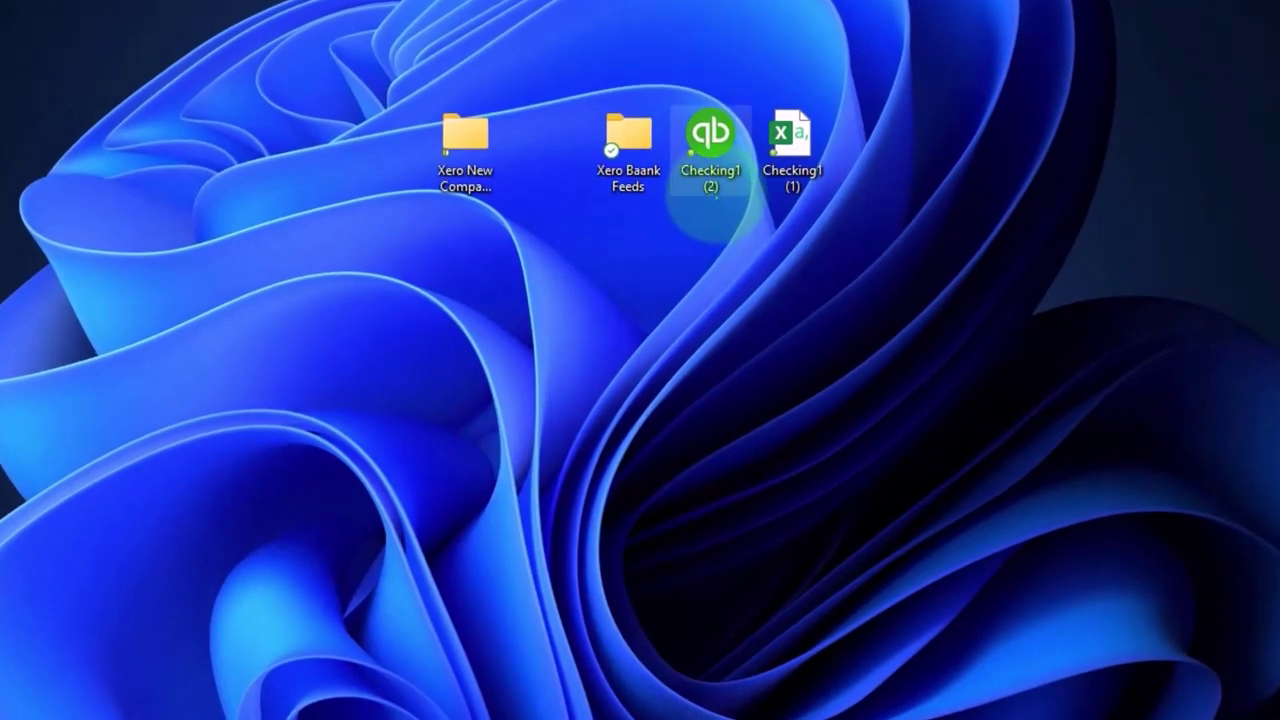
# - Select the Checking1 (2) QBO file on the desktop and show its context menu
pyautogui.click(715, 198)
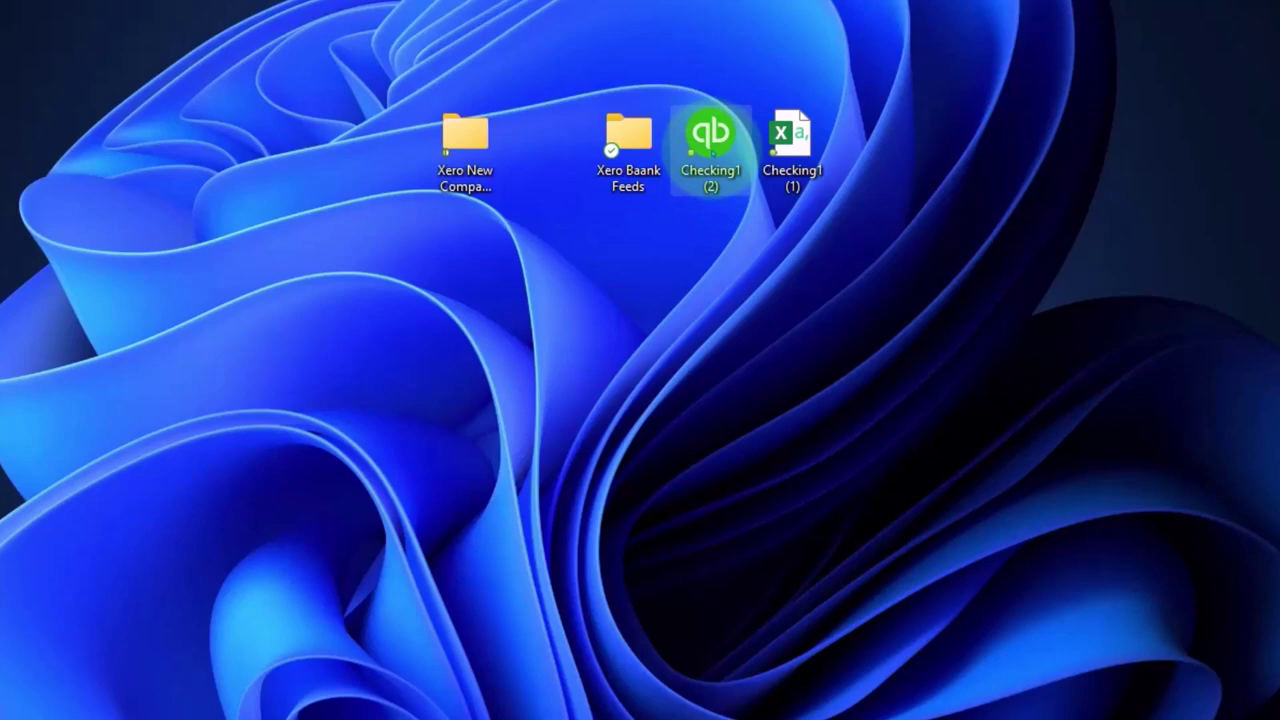
pyautogui.rightClick(717, 150)
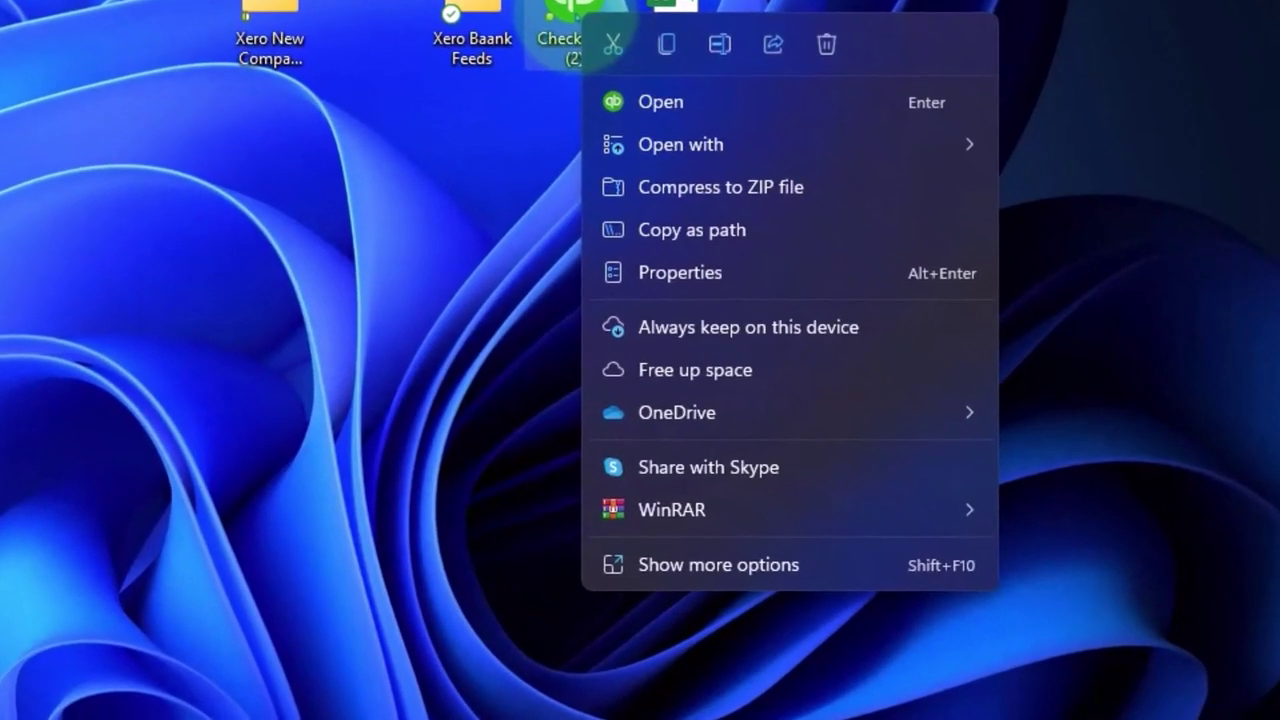
# - Check the Properties of Checking1 (2), a 15.7 KB .qbo file, then close them
pyautogui.click(690, 272)
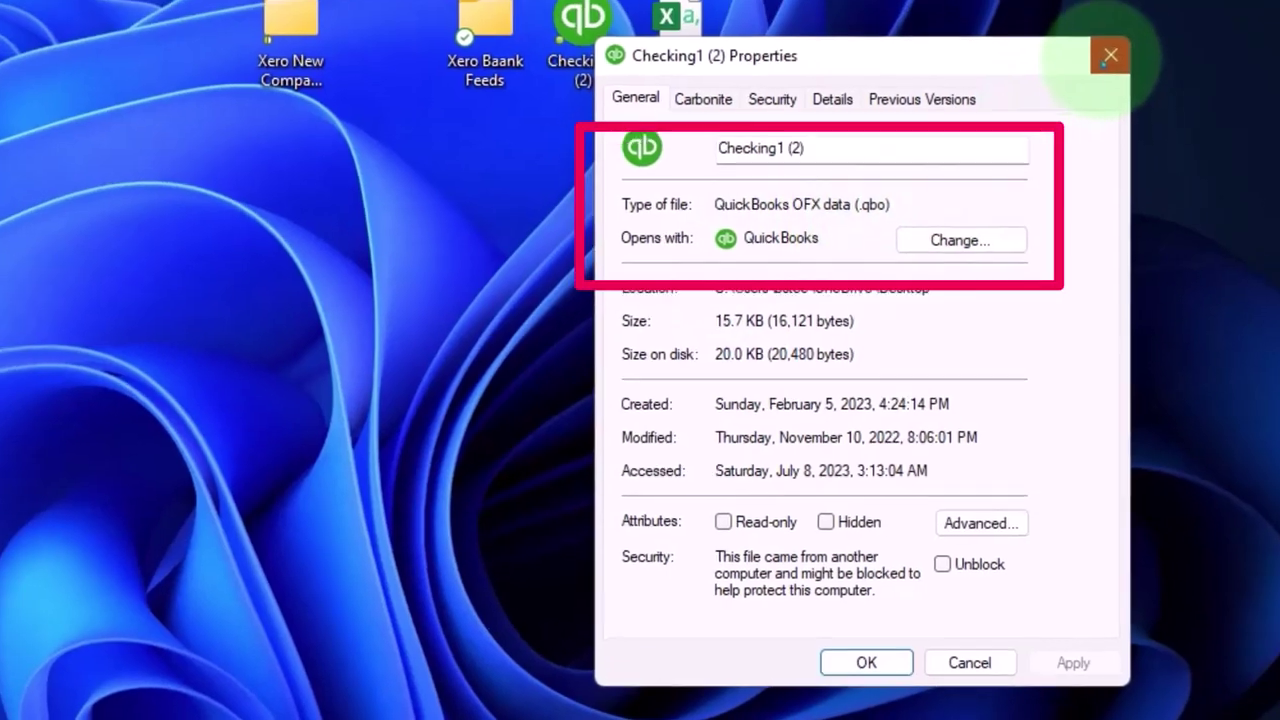
pyautogui.click(1124, 32)
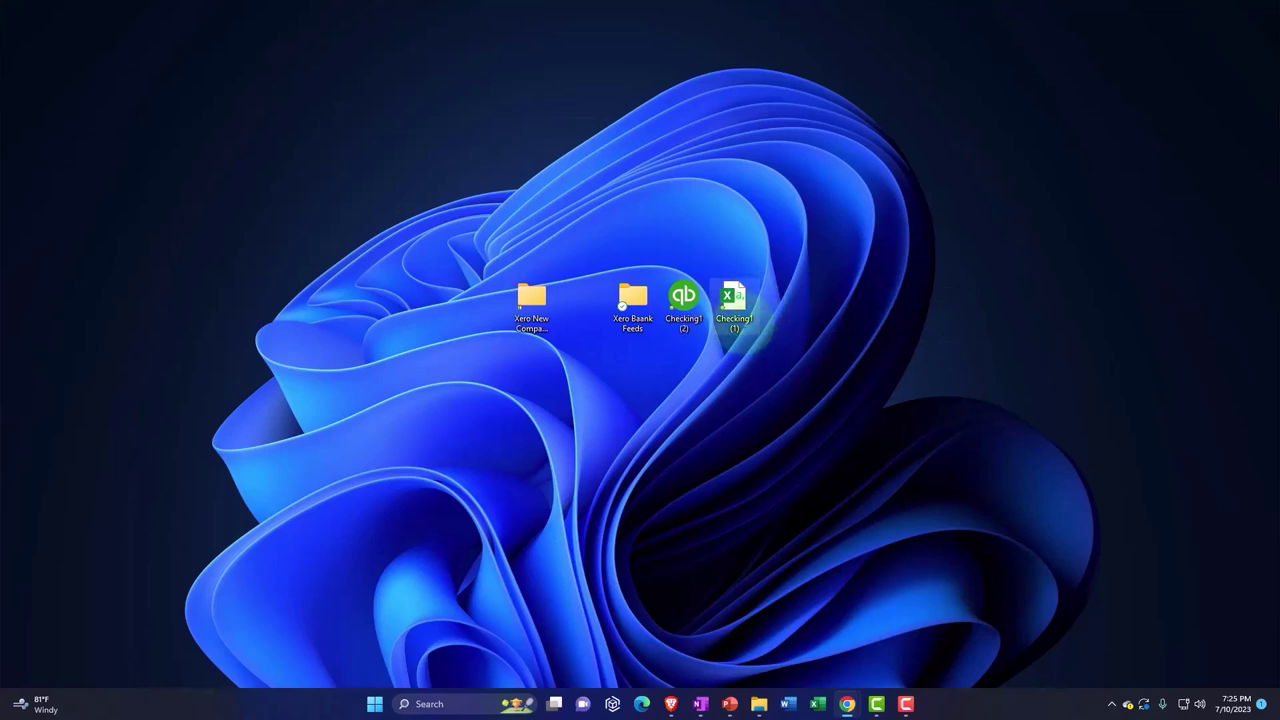
pyautogui.click(736, 308)
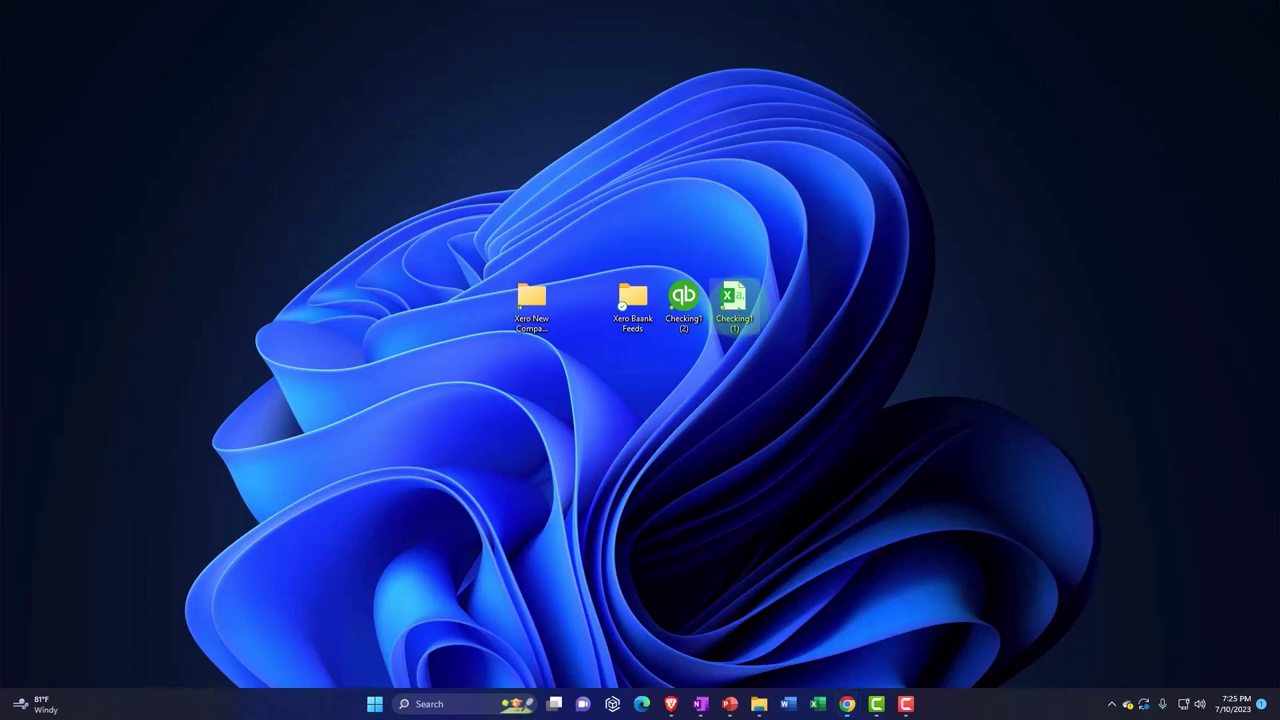
pyautogui.rightClick(740, 308)
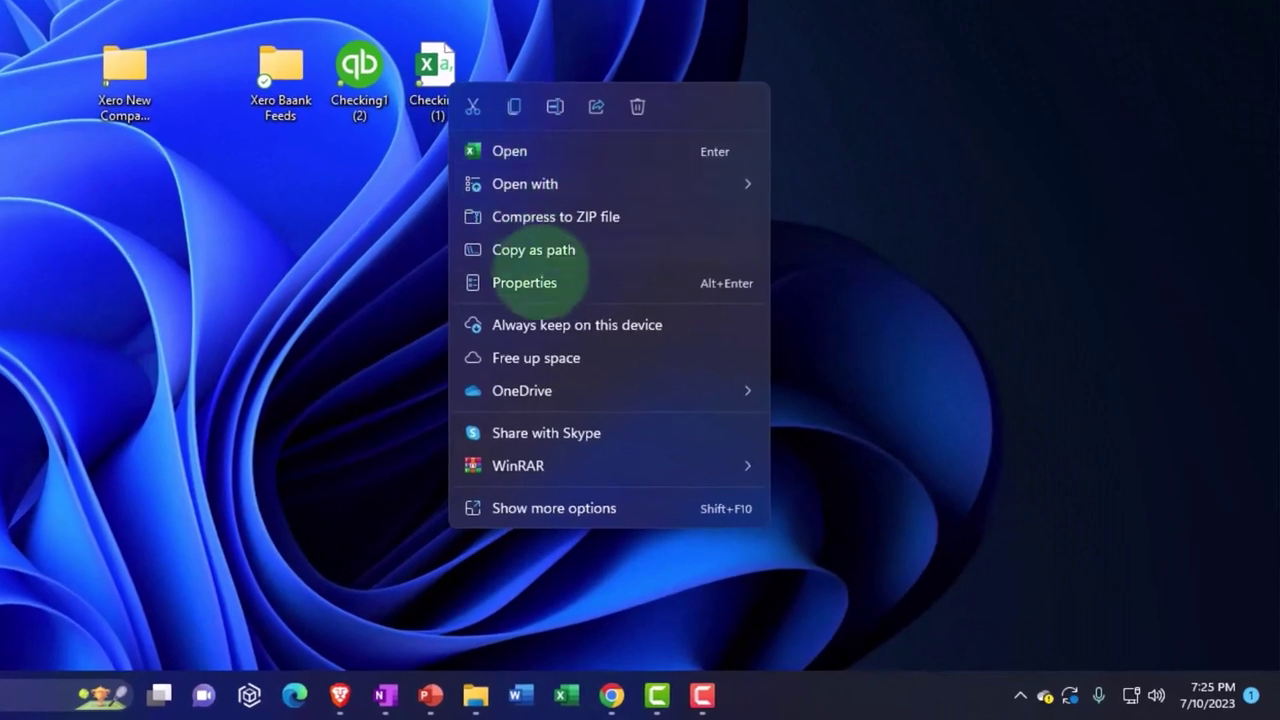
pyautogui.click(540, 280)
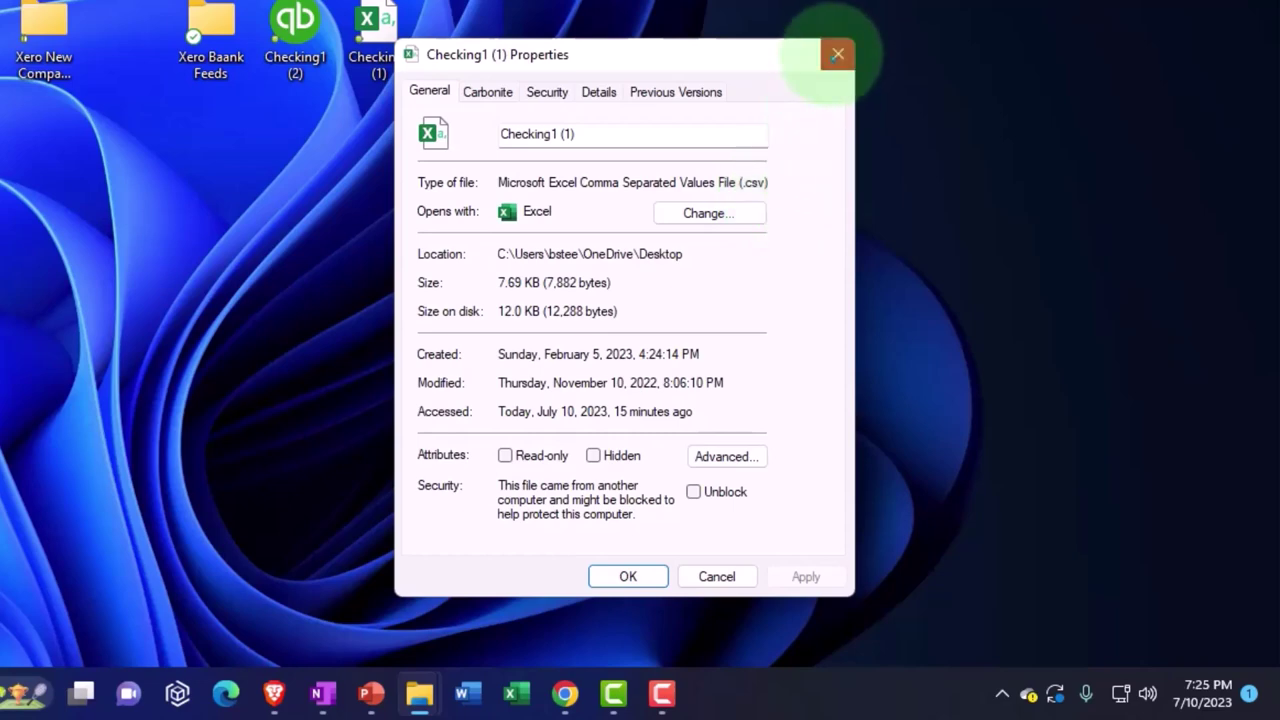
pyautogui.click(837, 54)
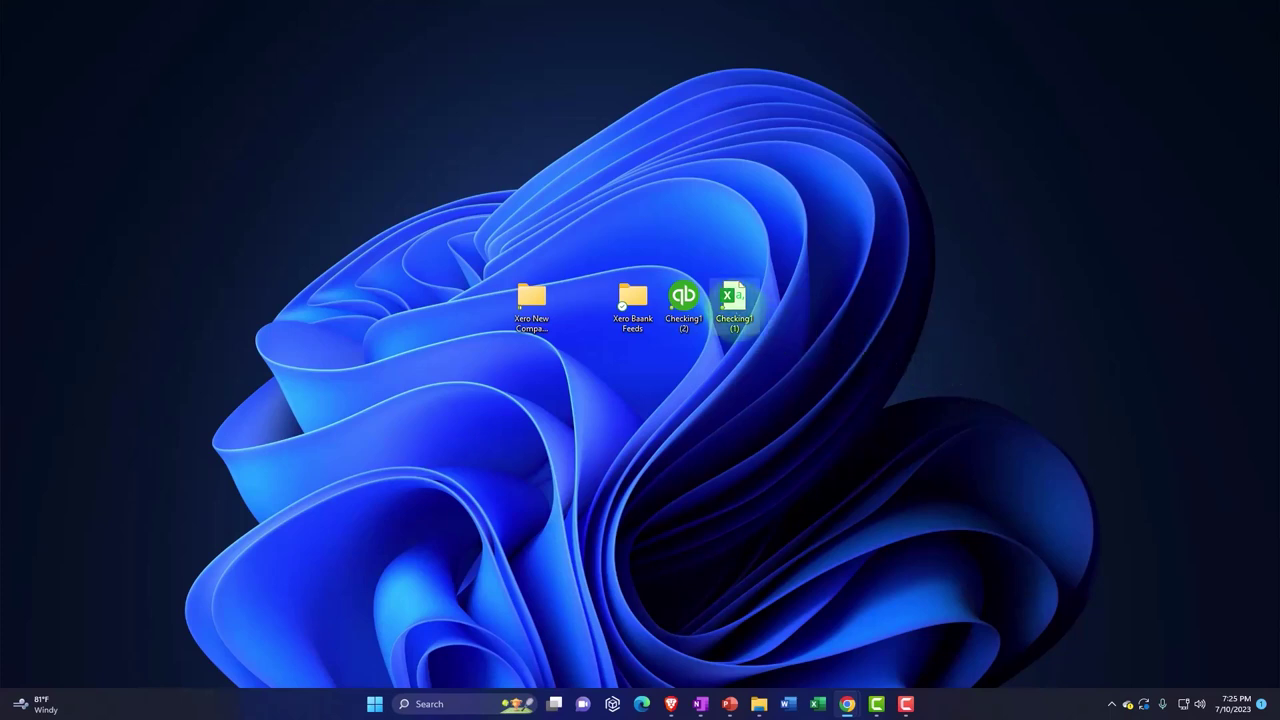
# - Open Checking1 (1) in Excel and widen column A so the dates display
pyautogui.doubleClick(735, 310)
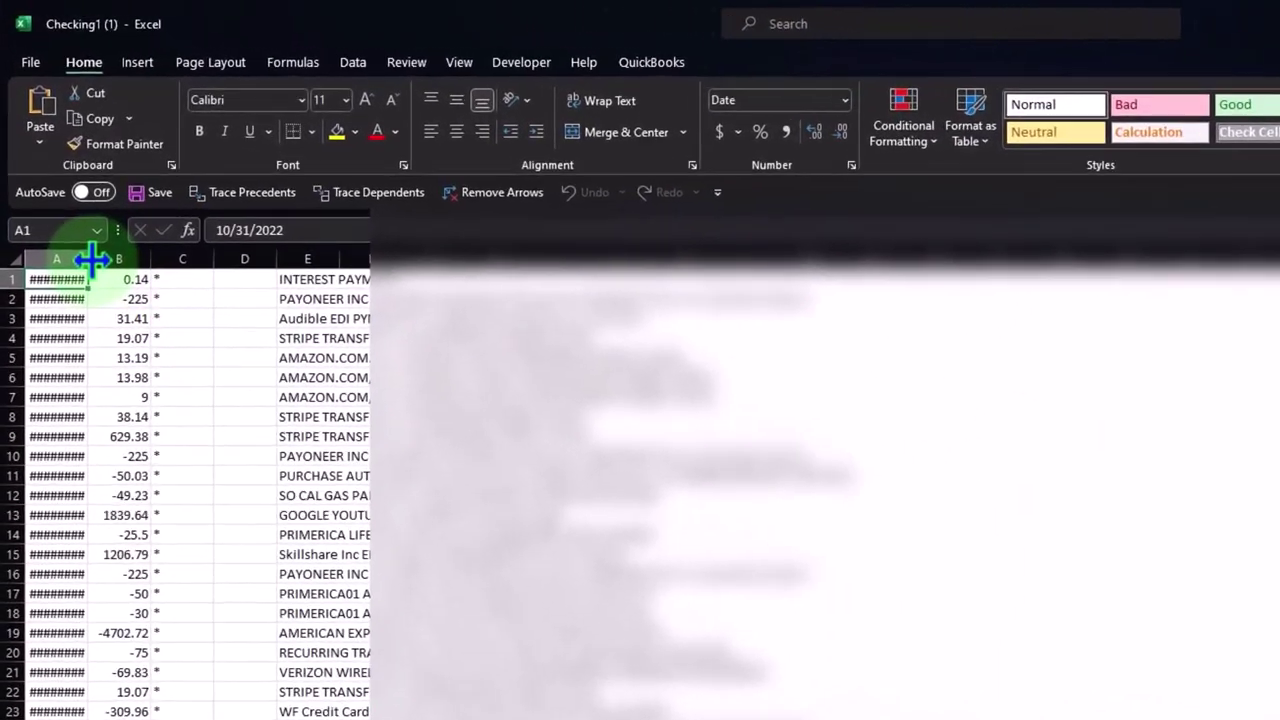
pyautogui.moveTo(70, 205); pyautogui.dragTo(89, 205)
pyautogui.scroll(3, 228, 481)
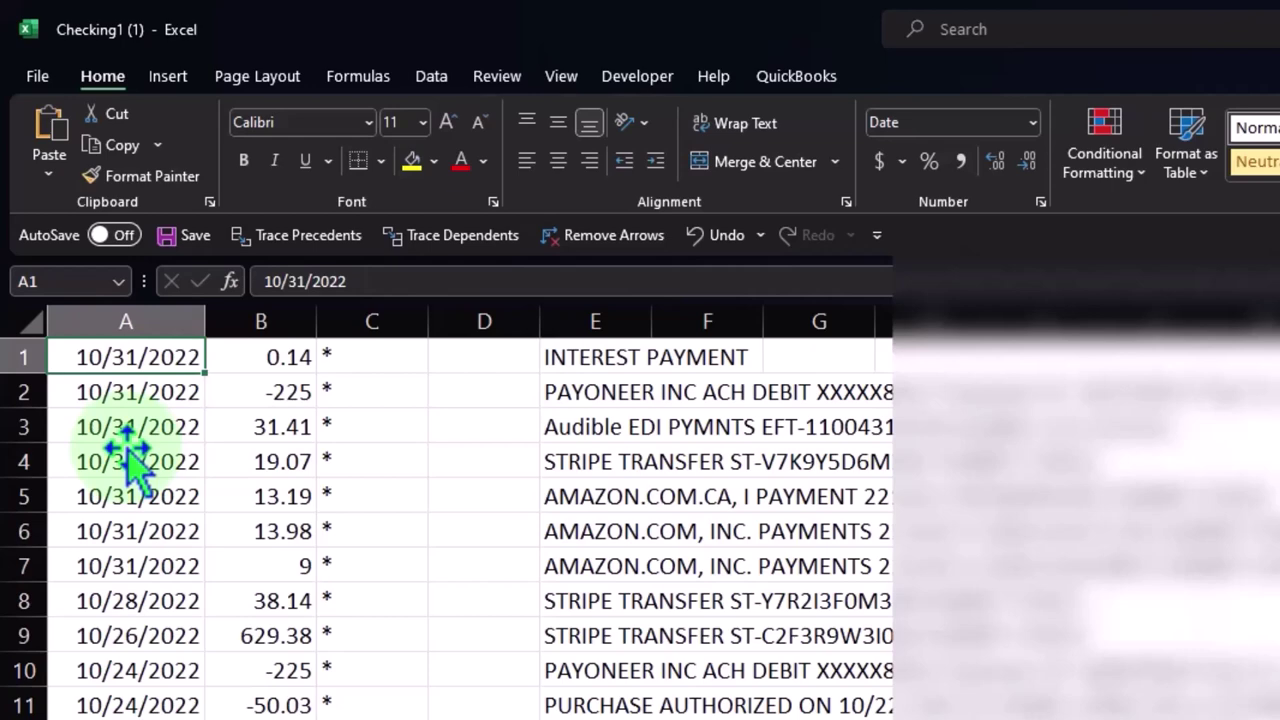
pyautogui.click(246, 310)
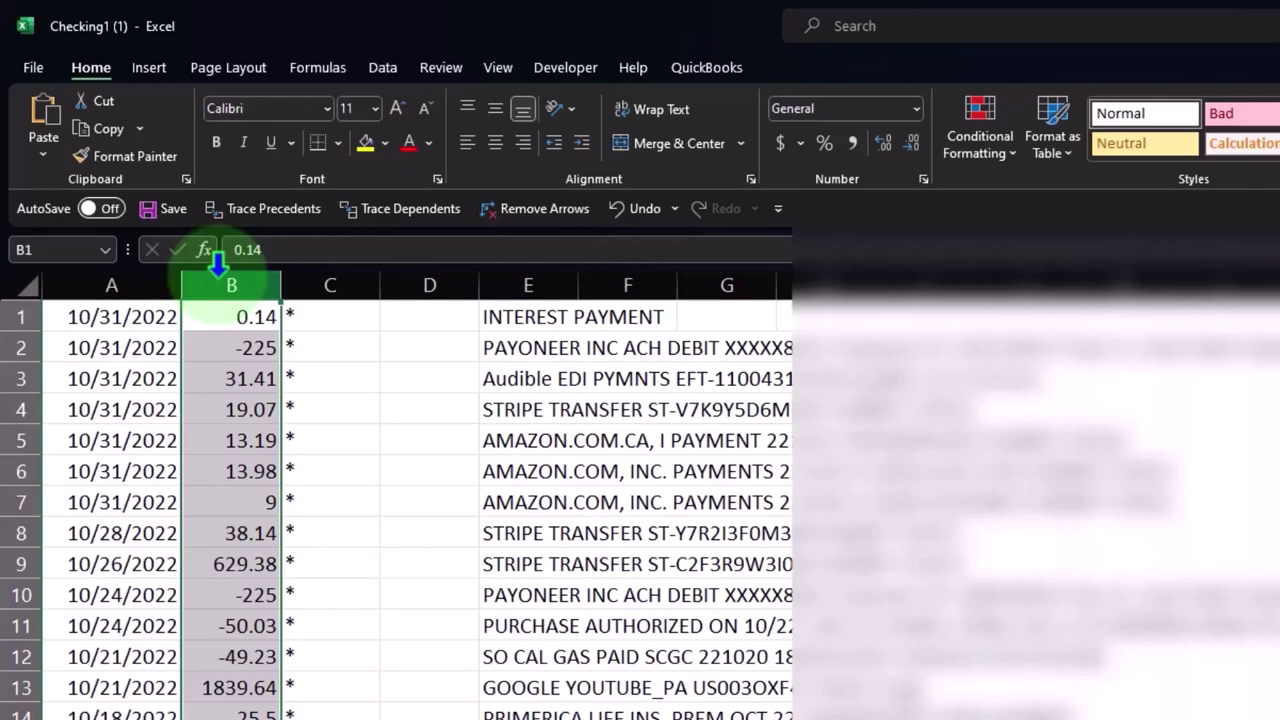
pyautogui.press('Right')
pyautogui.press('Right')
pyautogui.press('Right')
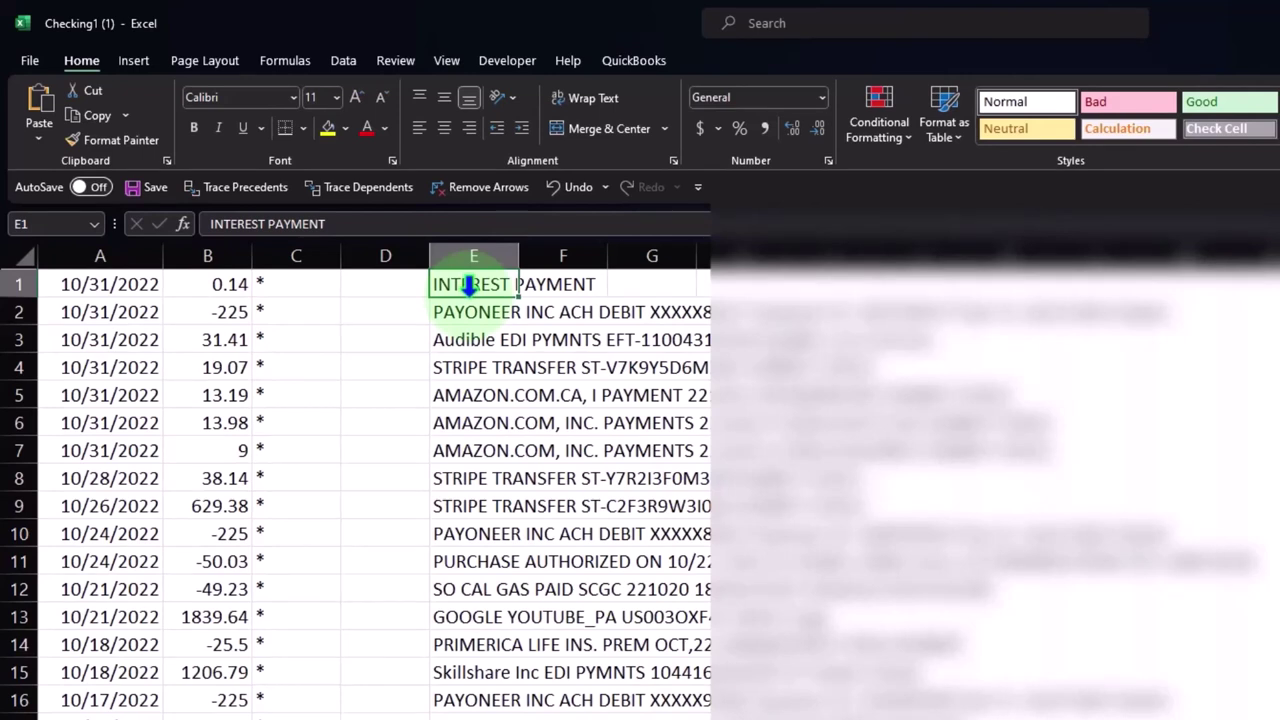
pyautogui.click(460, 390)
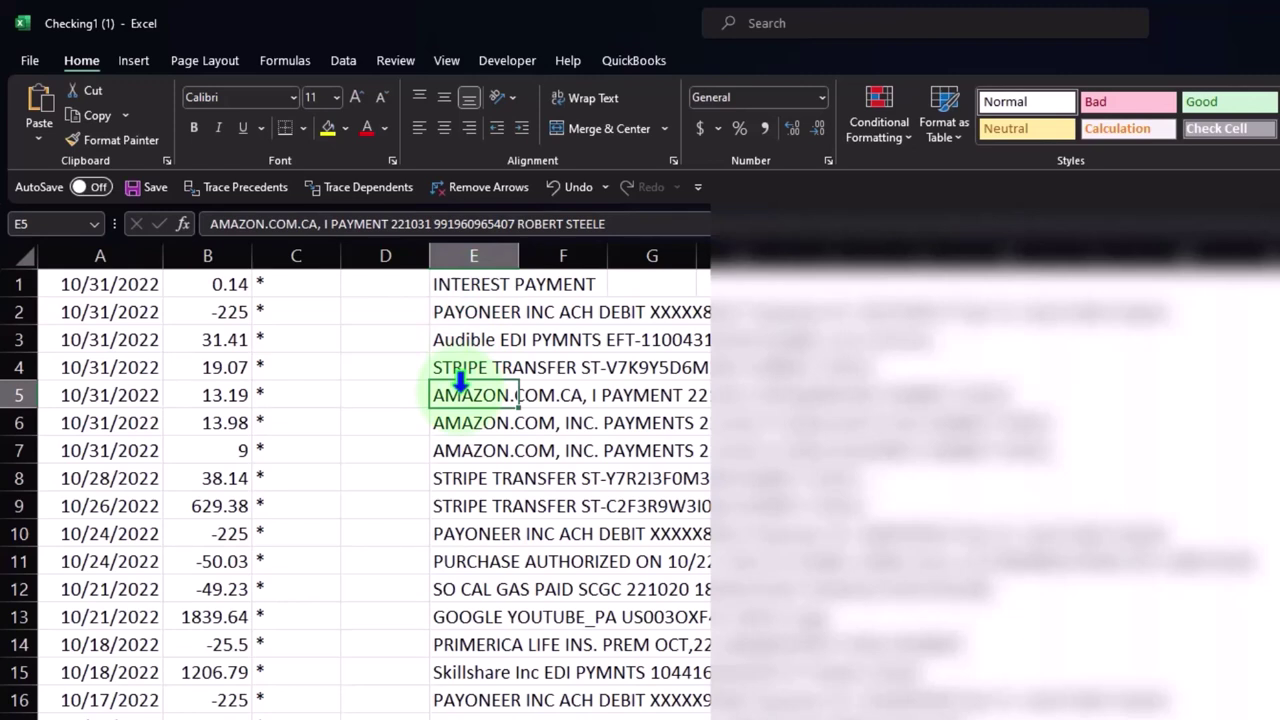